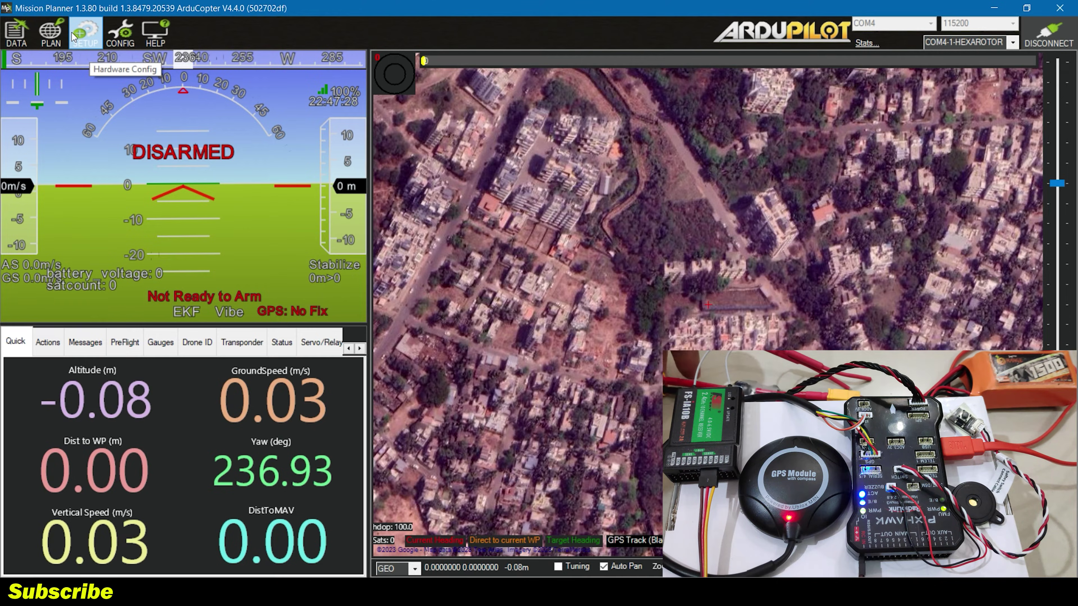
Open the Battery Monitor page under SETUP > Optional Hardware.
click(73, 36)
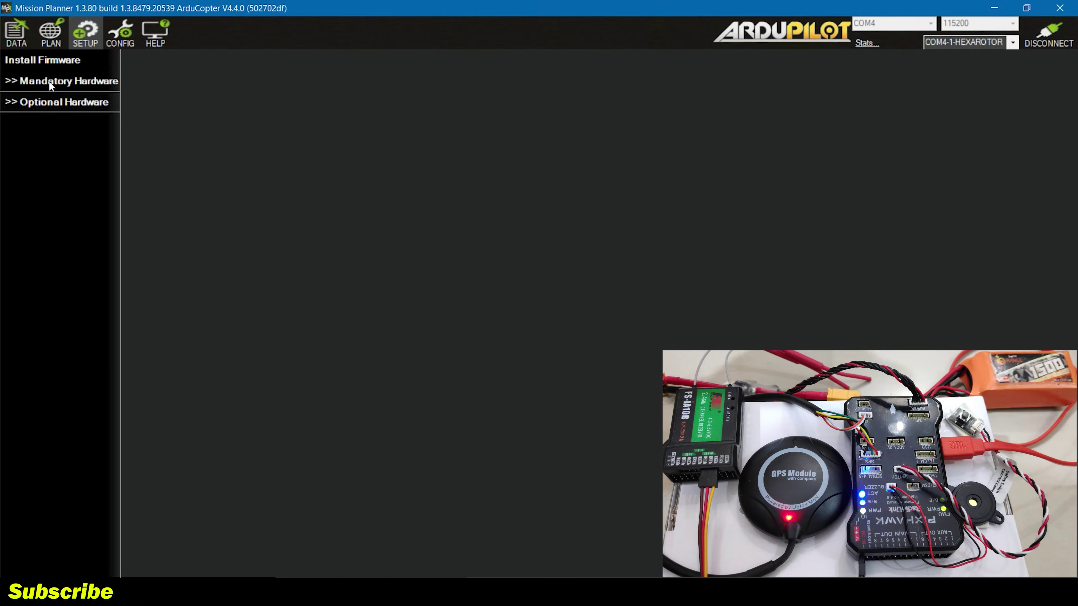
click(50, 102)
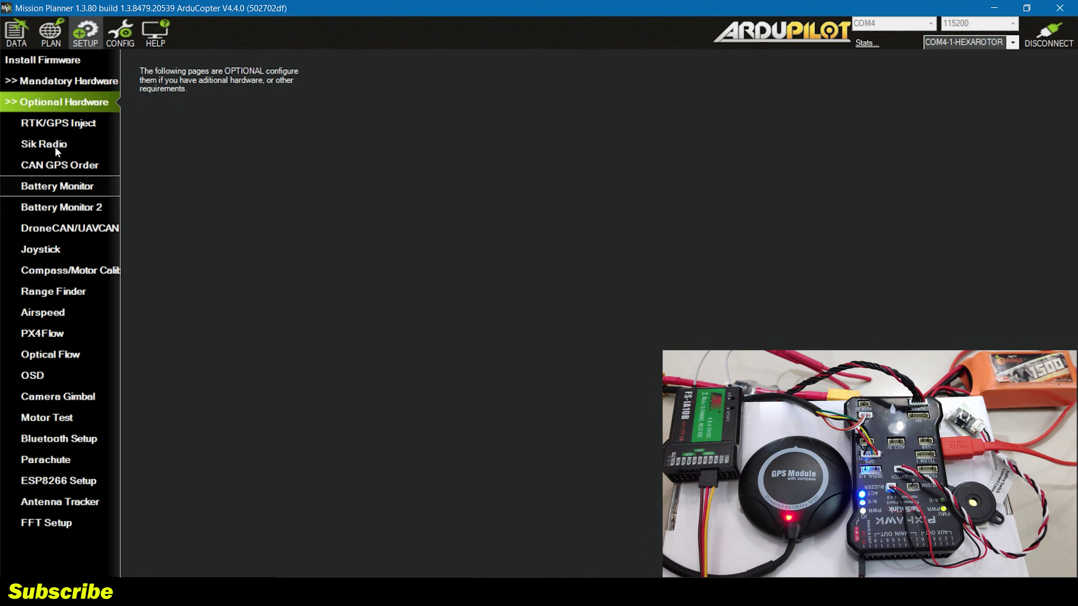
click(57, 186)
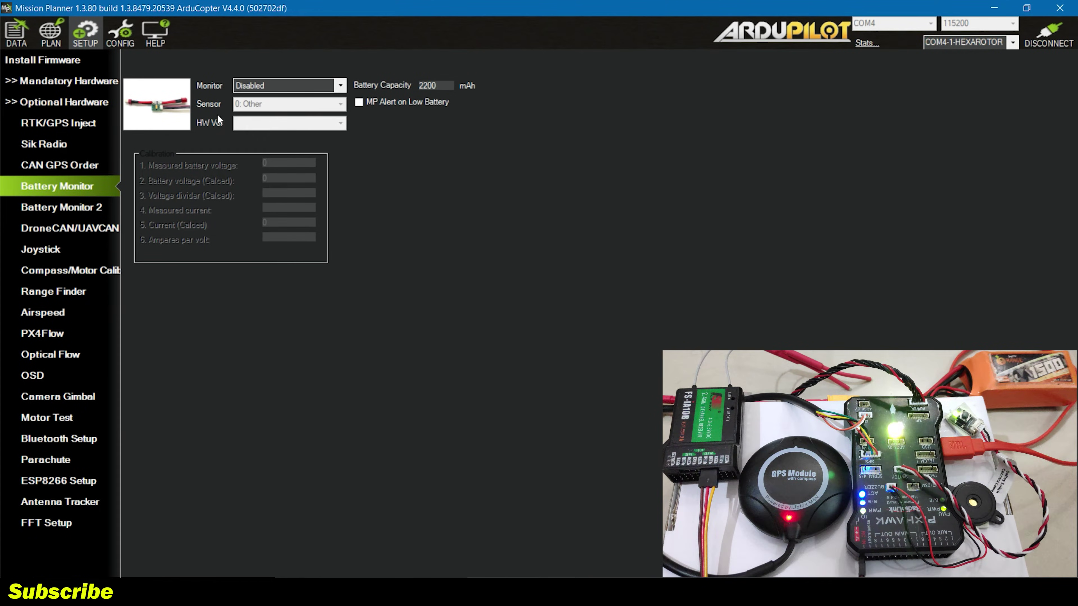
Set battery capacity to 3300 mAh and the monitor type to Analog Voltage and Current.
key(Tab)
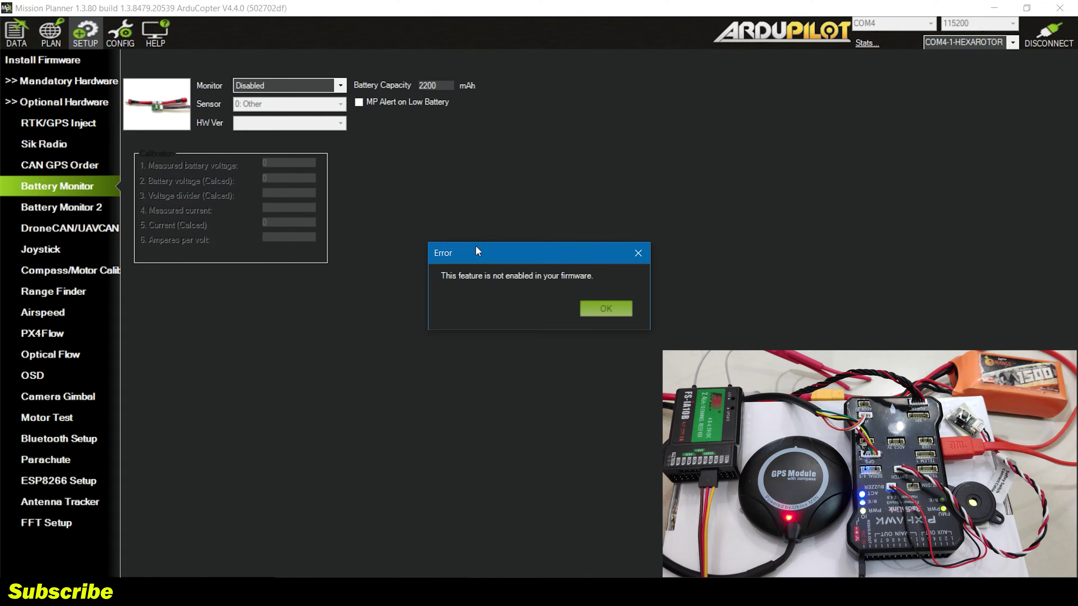
key(Return)
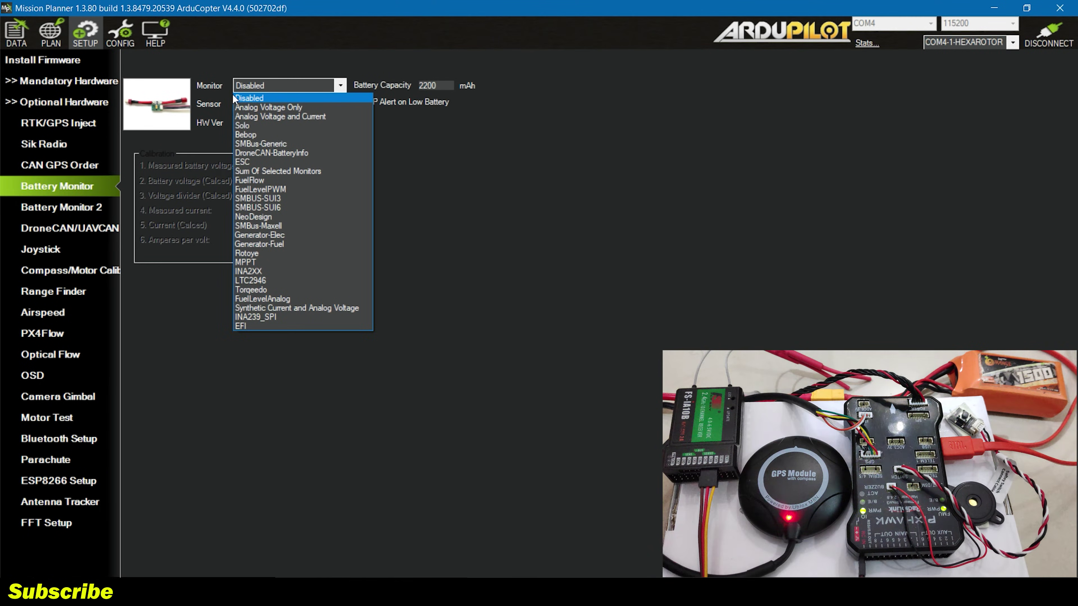
key(Escape)
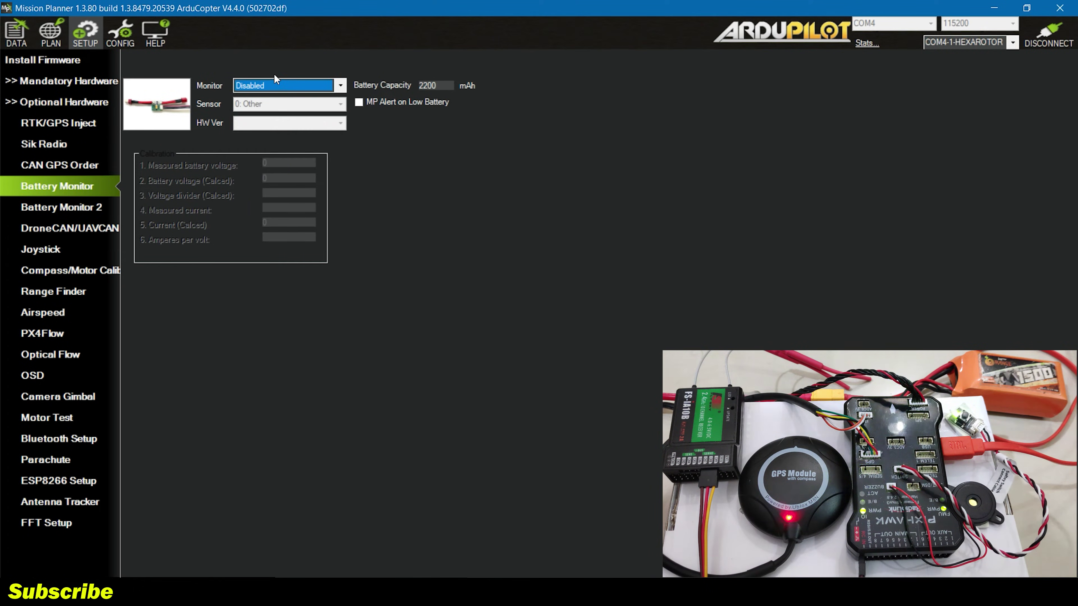
key(alt+Down)
key(Down)
key(Down)
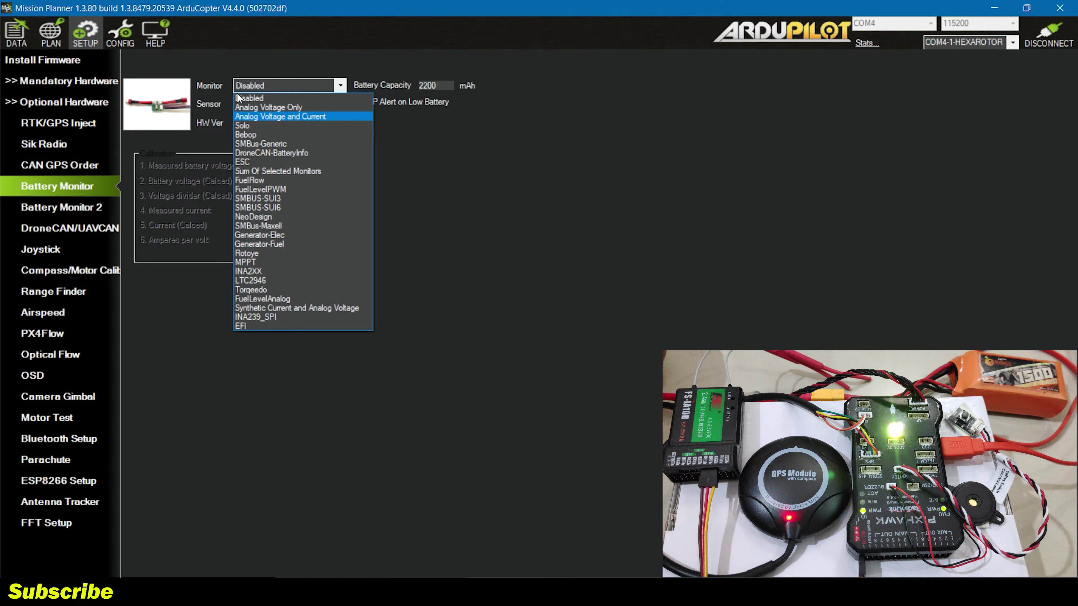
key(Return)
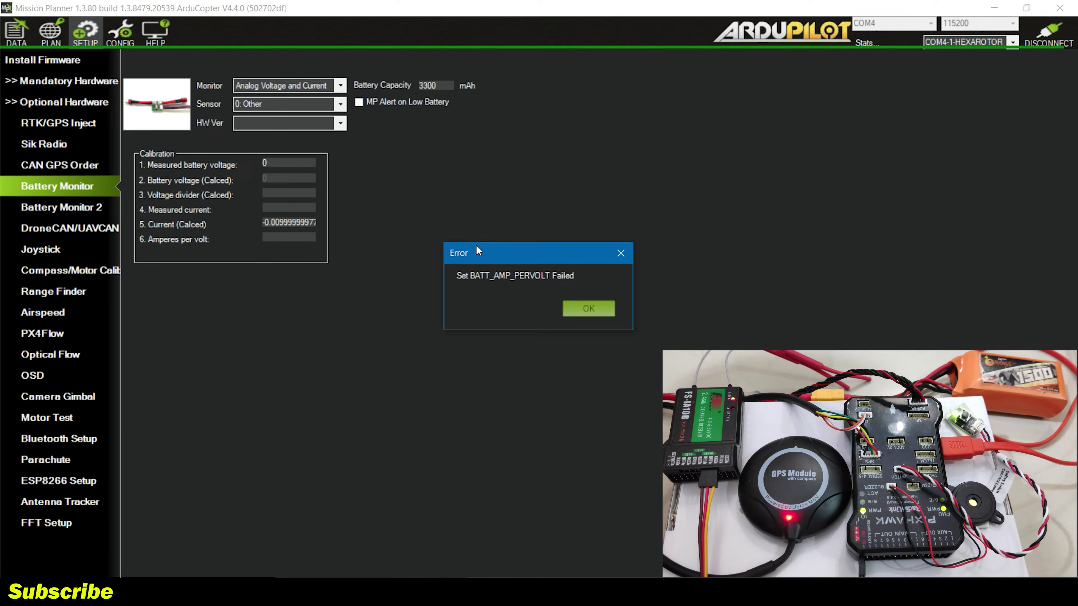
Dismiss the parameter error and set the battery sensor to 3DR Power Module.
click(588, 308)
key(Down)
key(Down)
key(Down)
key(Down)
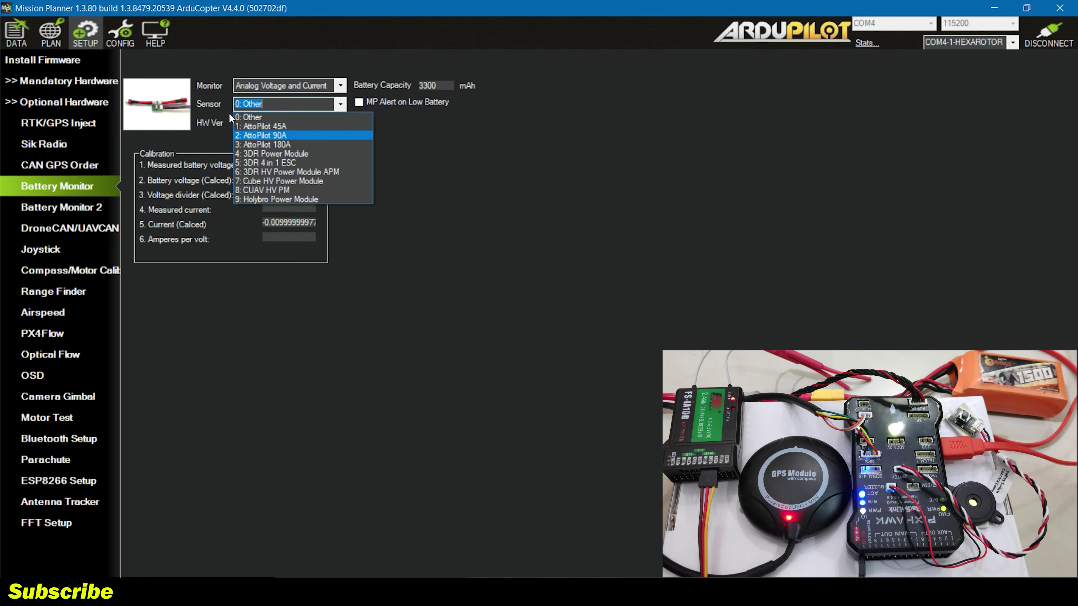
key(Up)
key(Up)
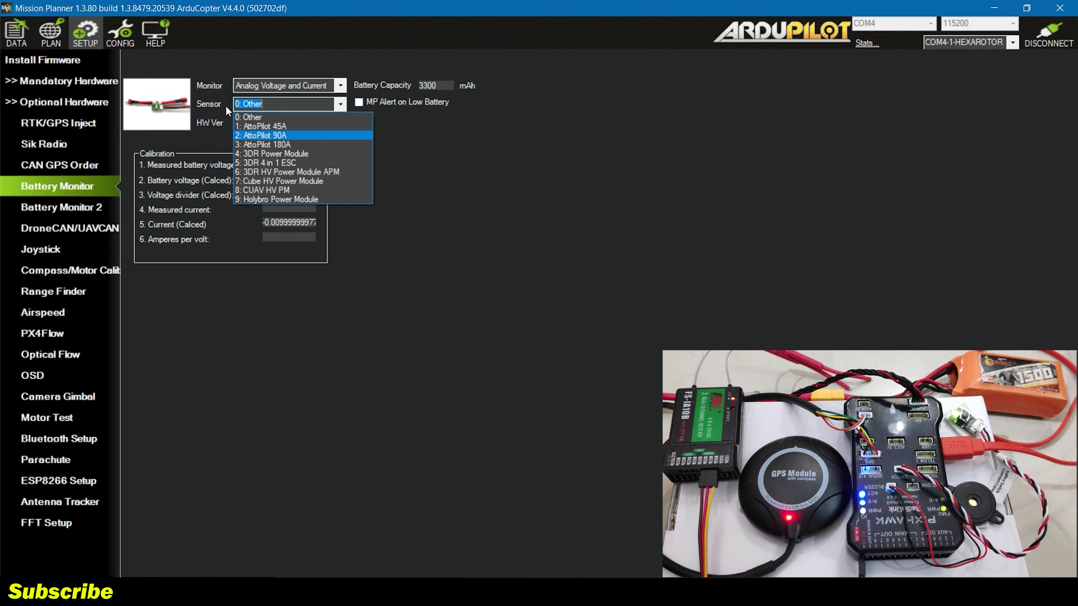
key(Down)
key(Down)
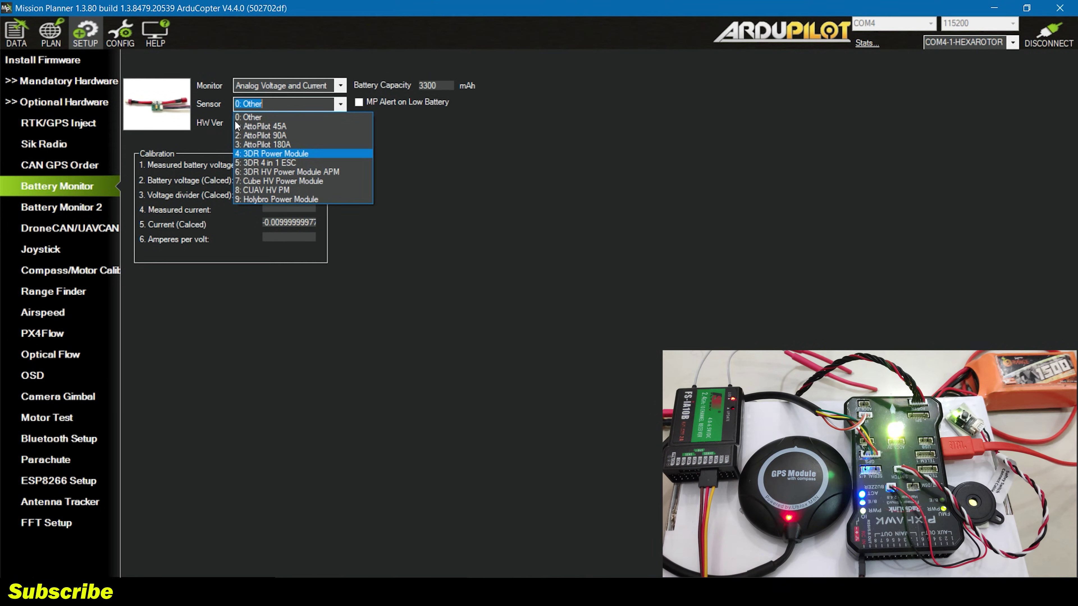
key(Return)
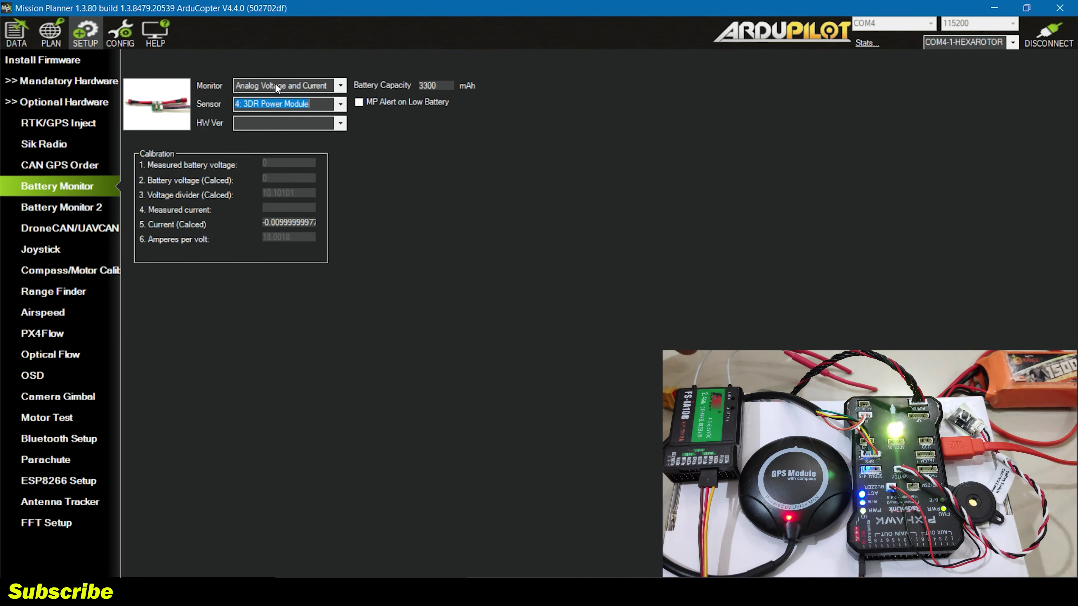
Return the sensor to 0: Other and set HW Ver to 4: The Cube or Pixhawk.
key(alt+Down)
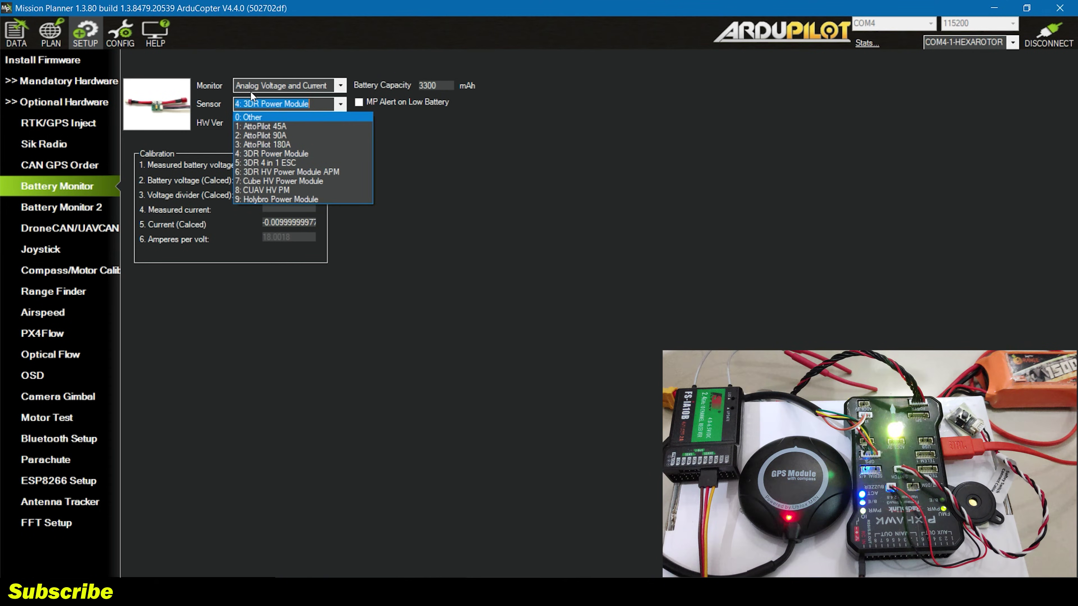
key(Return)
key(Tab)
key(alt+Down)
key(Down)
key(Down)
key(Down)
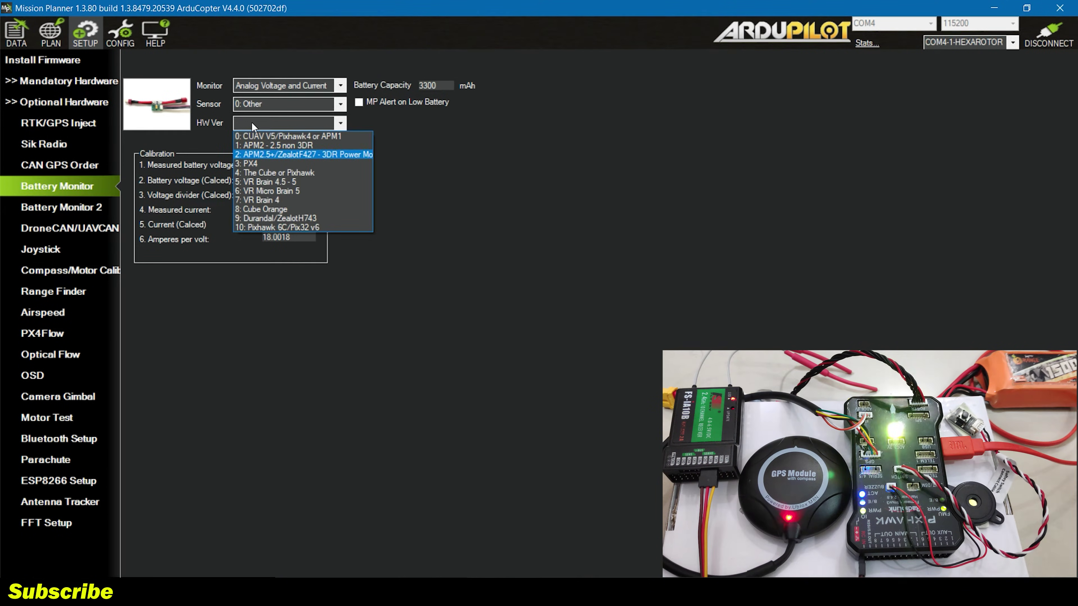
key(Down)
key(Down)
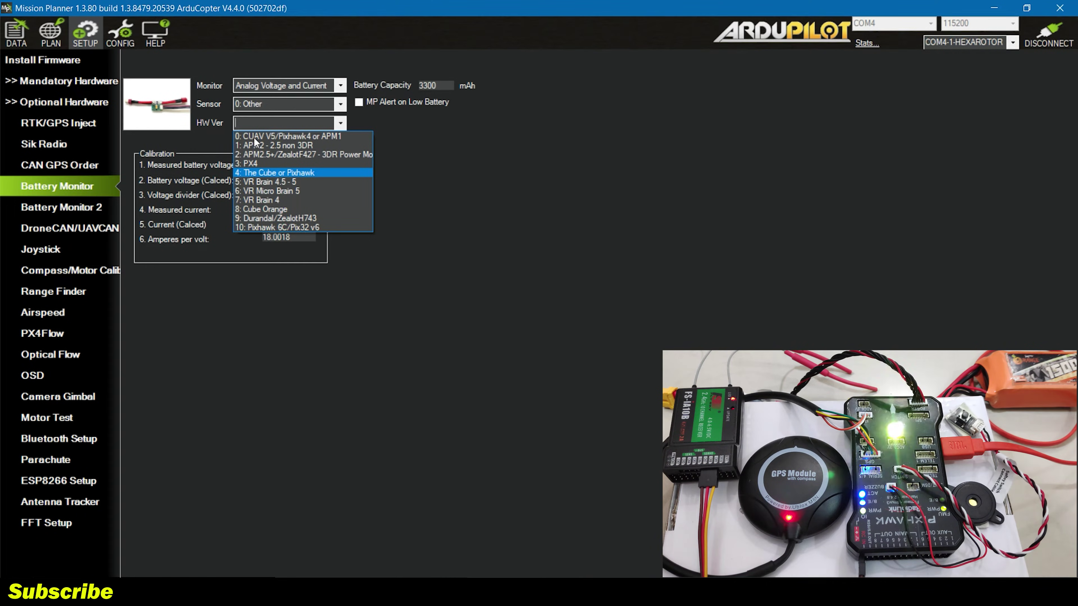
key(Return)
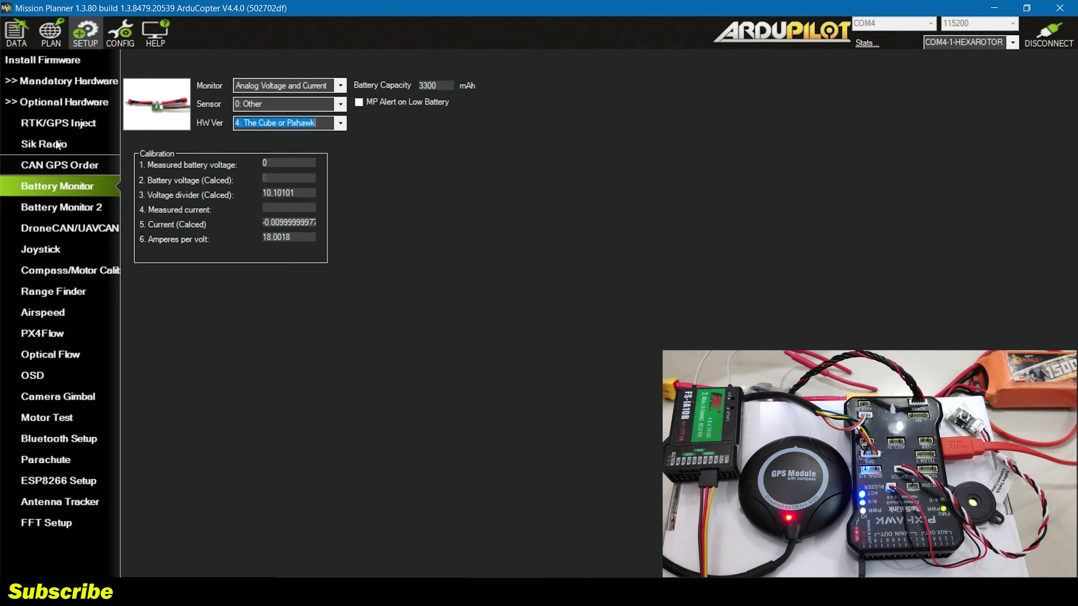
Reselect 0: Other in the battery Sensor field.
click(56, 165)
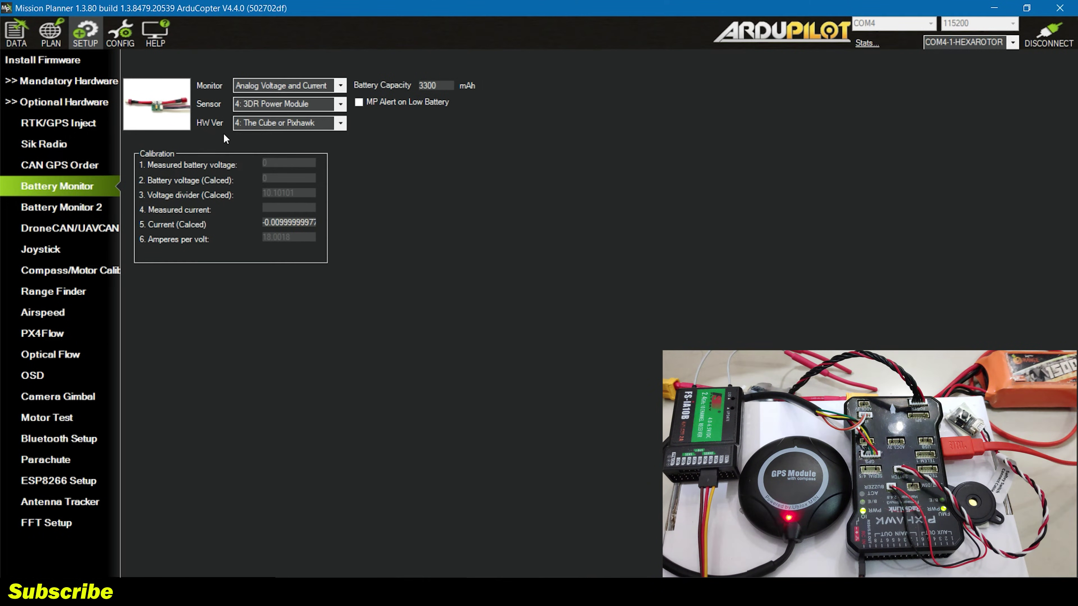
click(341, 104)
click(271, 115)
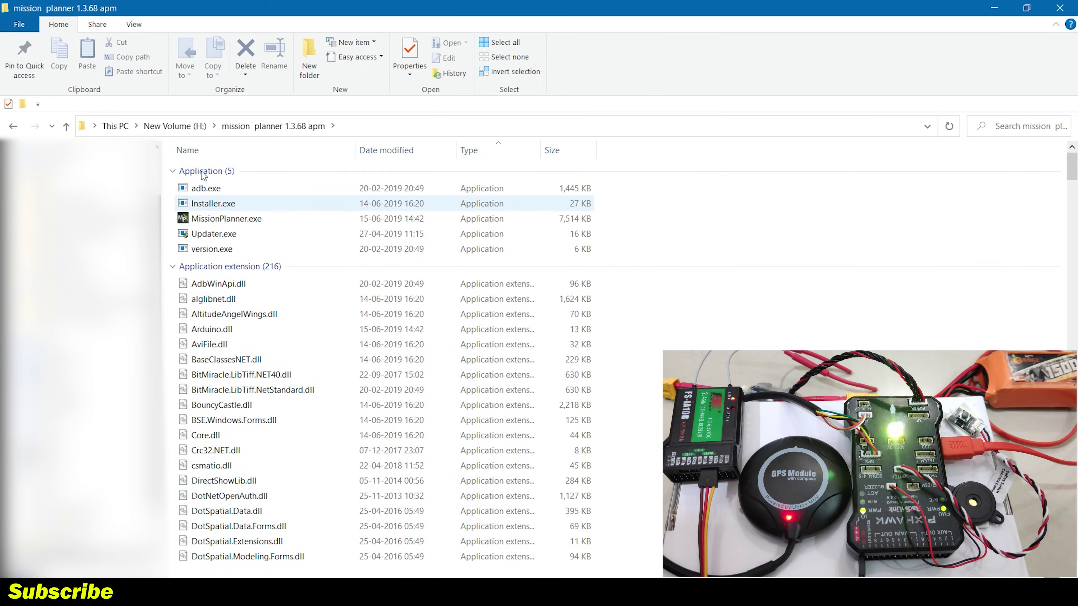
Select MissionPlanner.exe in the 1.3.68 apm folder and launch it.
key(m)
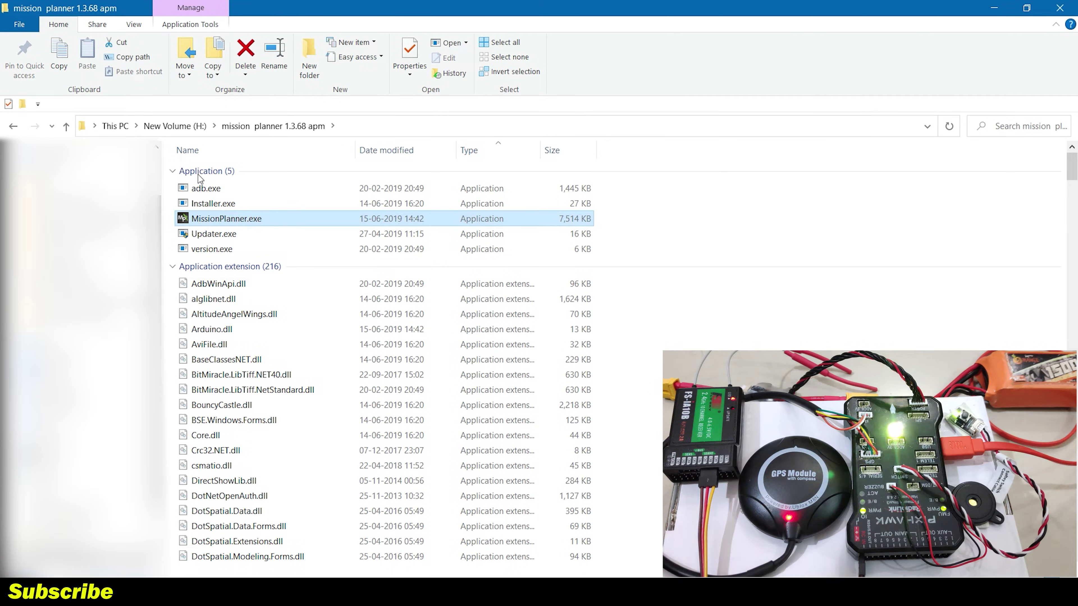
key(Return)
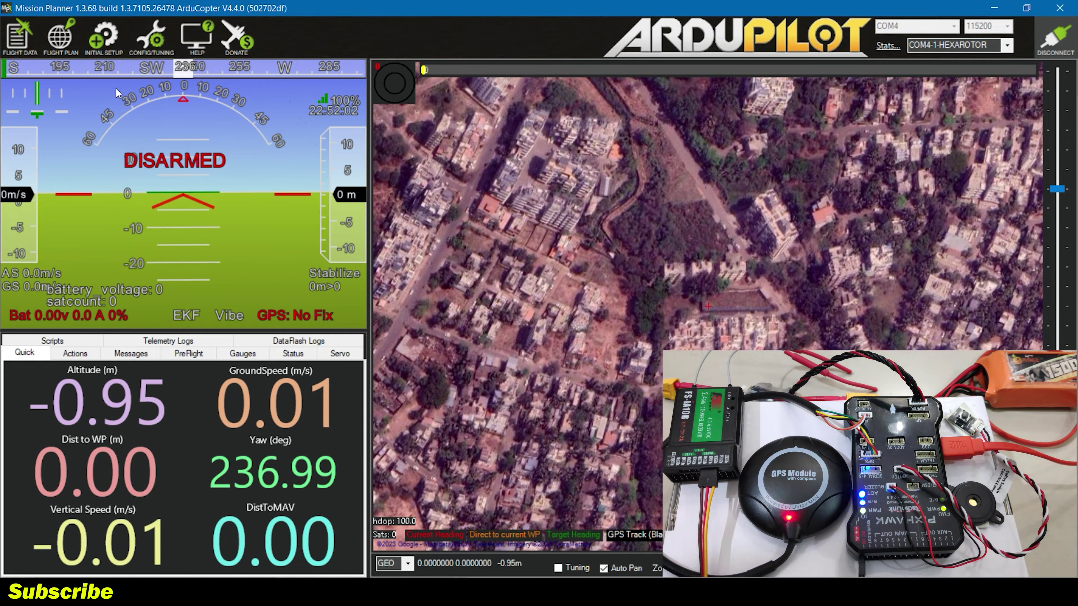
Open the INITIAL SETUP pages in Mission Planner 1.3.68.
click(88, 35)
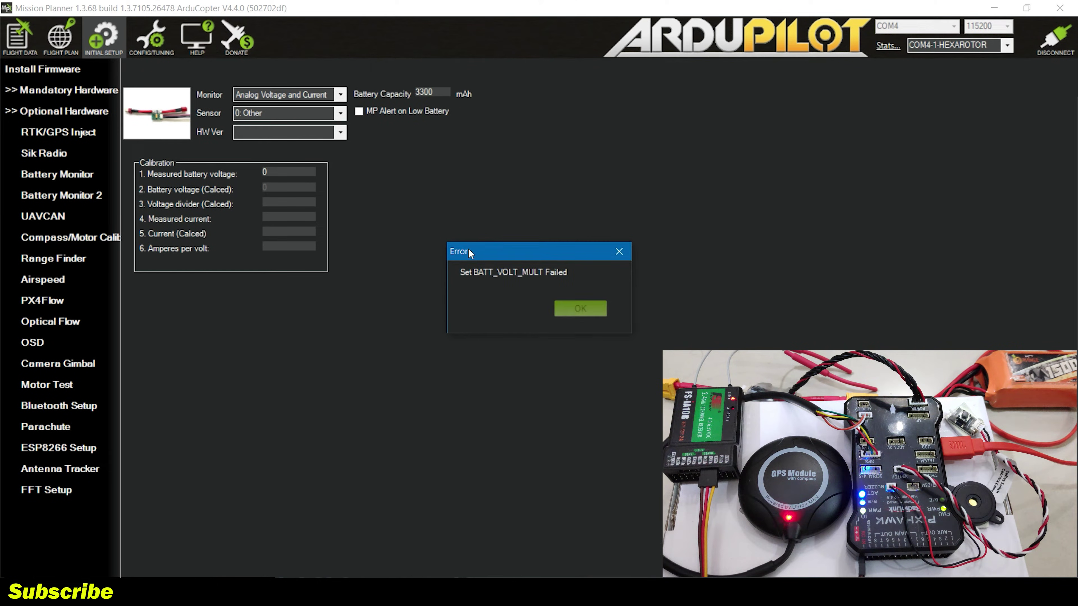
Dismiss the BATT_VOLT_MULT error and keep the monitor on Analog Voltage and Current.
key(Return)
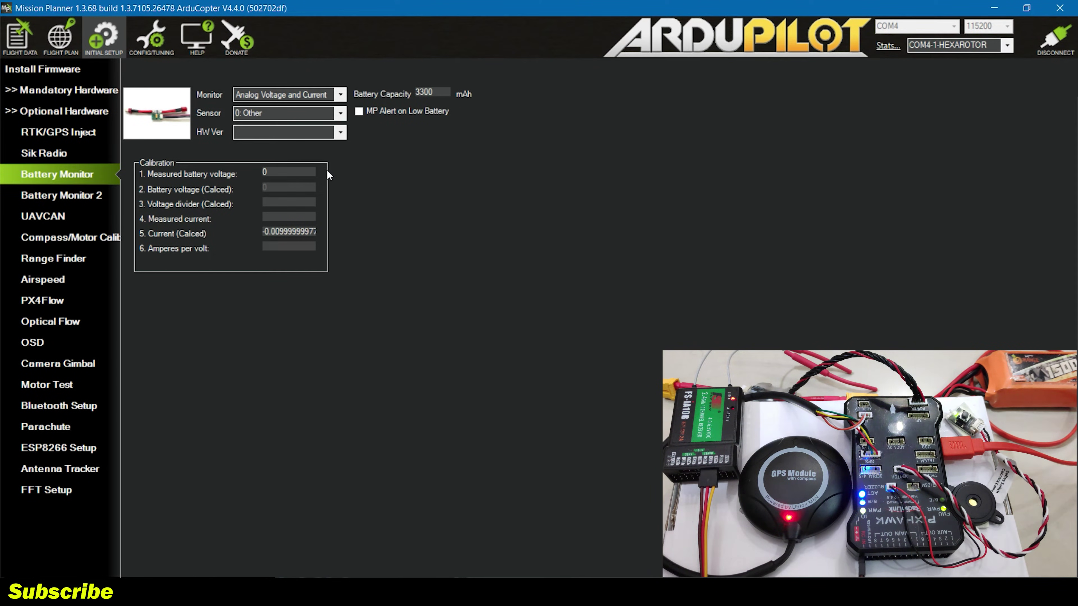
key(alt+Down)
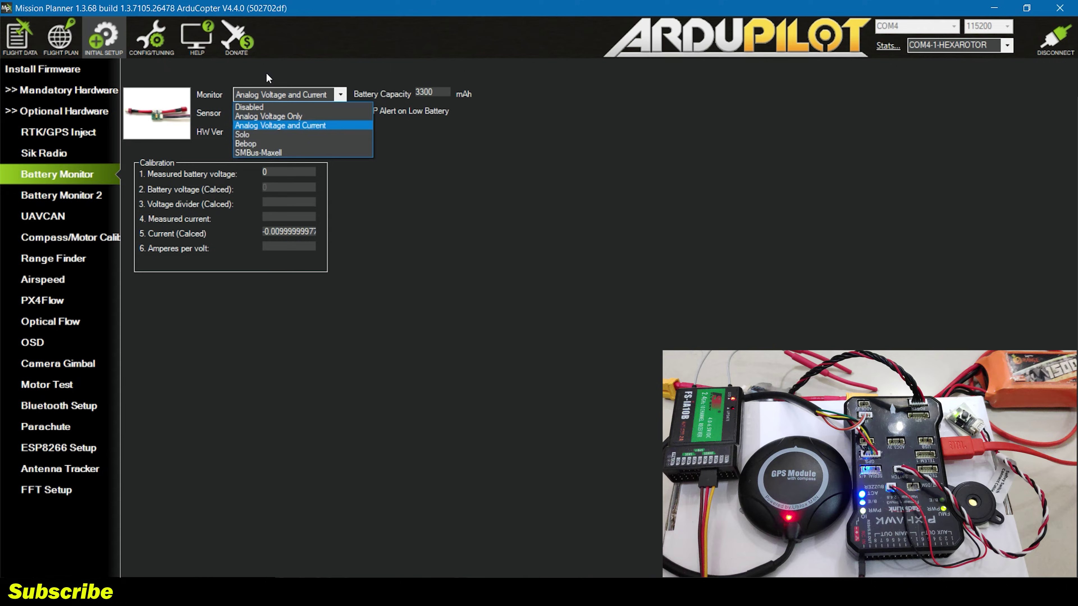
key(Up)
key(Down)
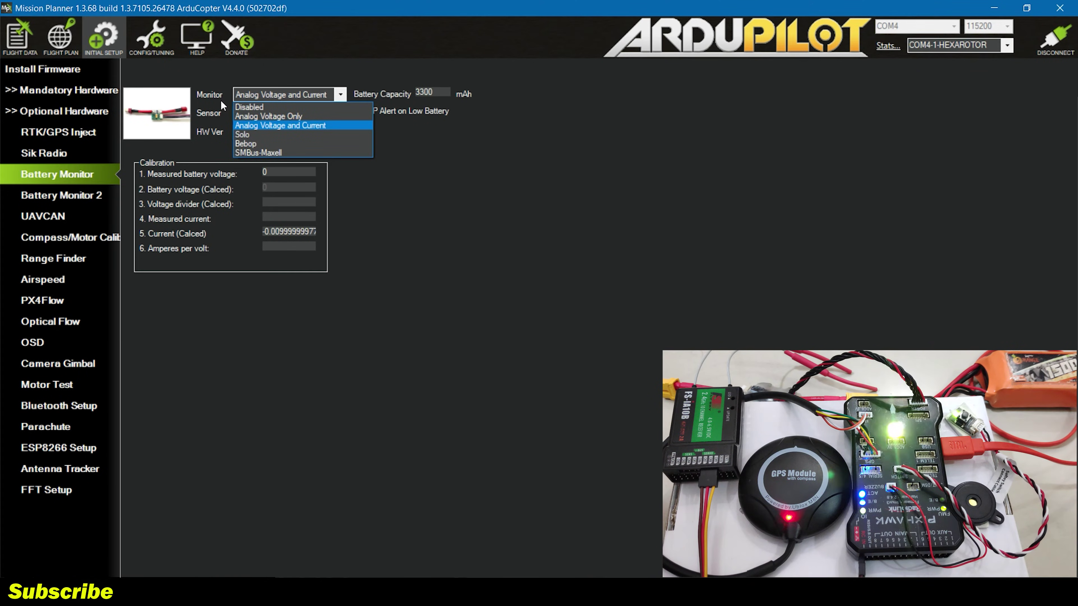
key(Return)
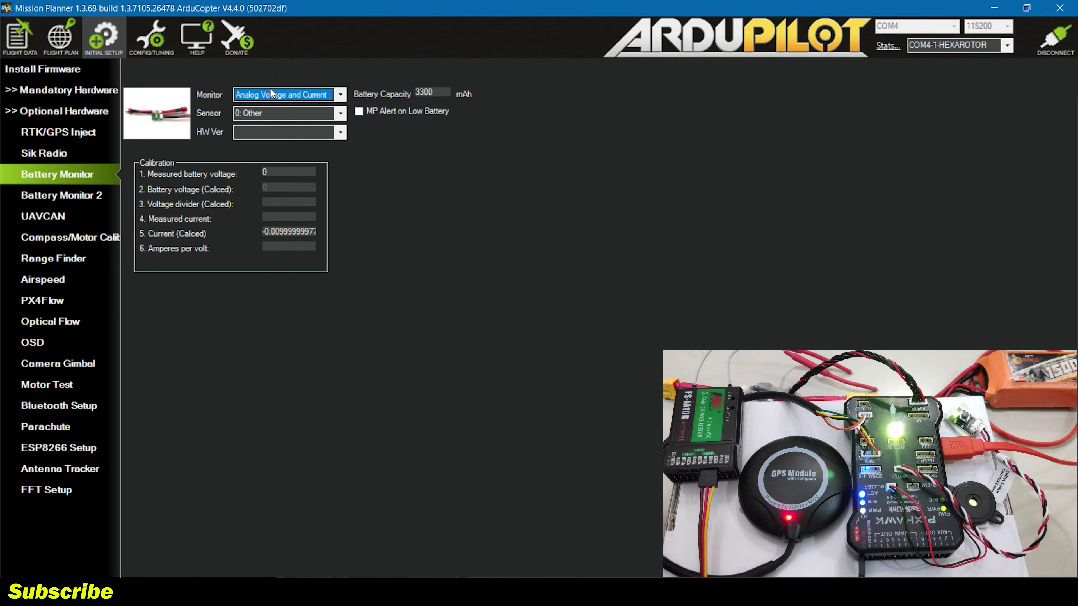
Set Sensor to 4: 3DR Power Module and HW Ver to 4: The Cube or Pixhawk.
key(Tab)
key(alt+Down)
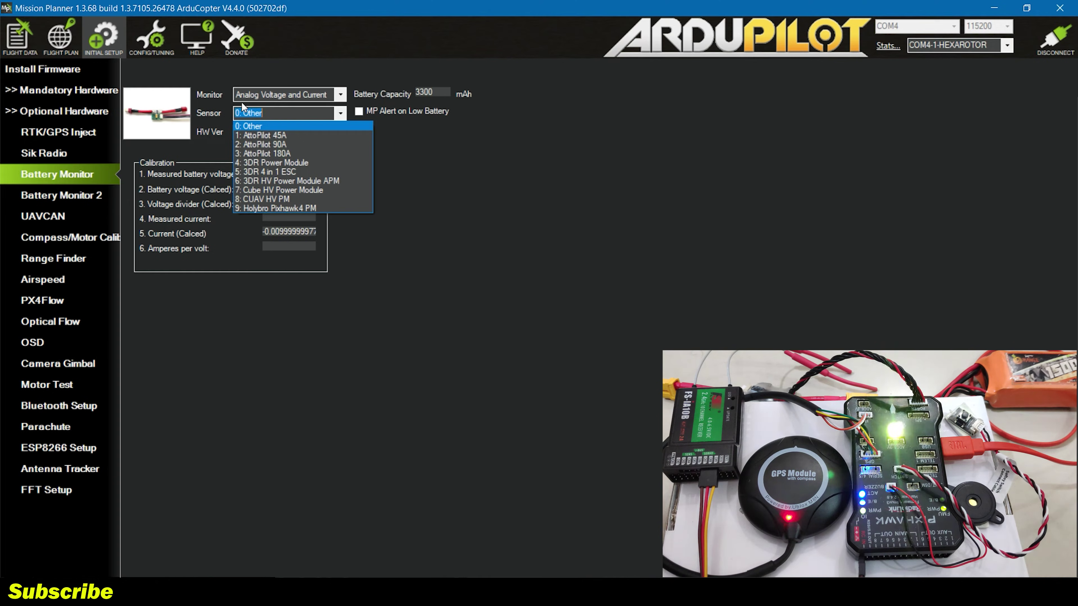
key(Down)
key(Down)
key(Down)
key(Down)
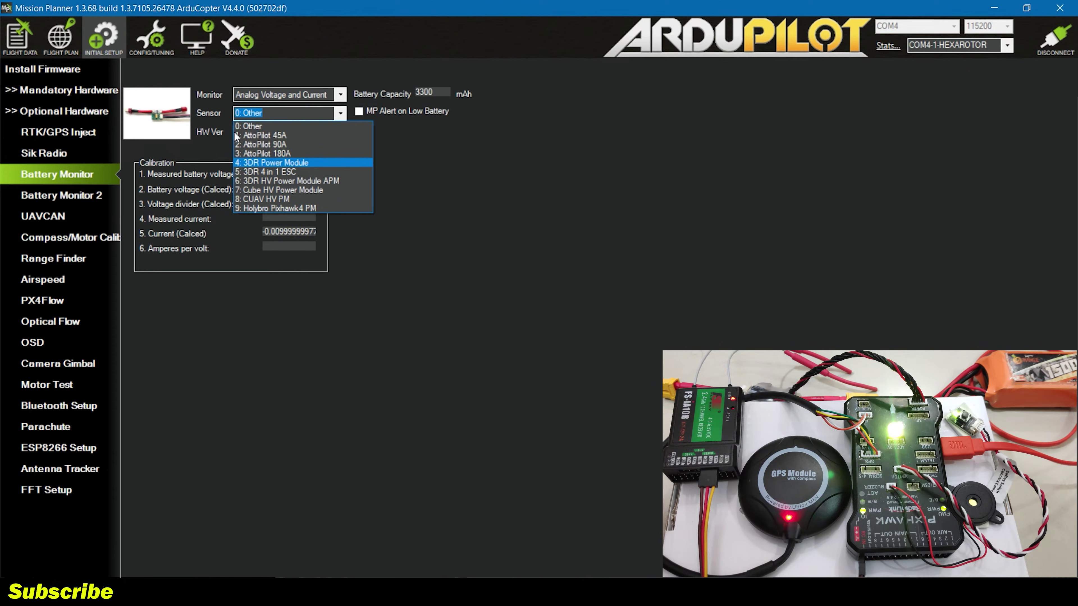
key(Return)
click(254, 131)
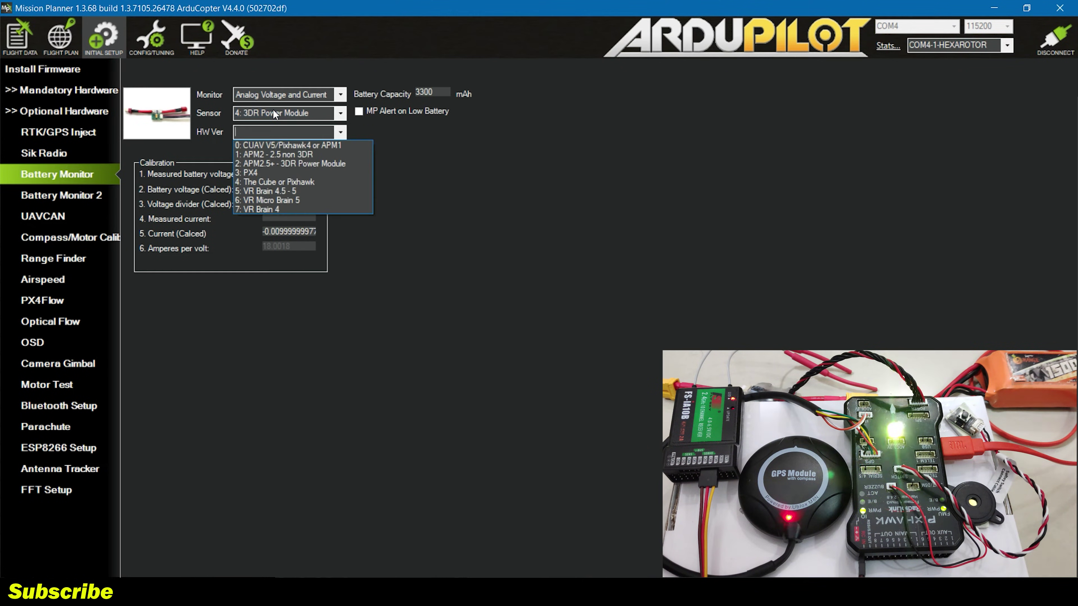
key(Down)
key(Down)
key(Down)
key(Down)
key(Down)
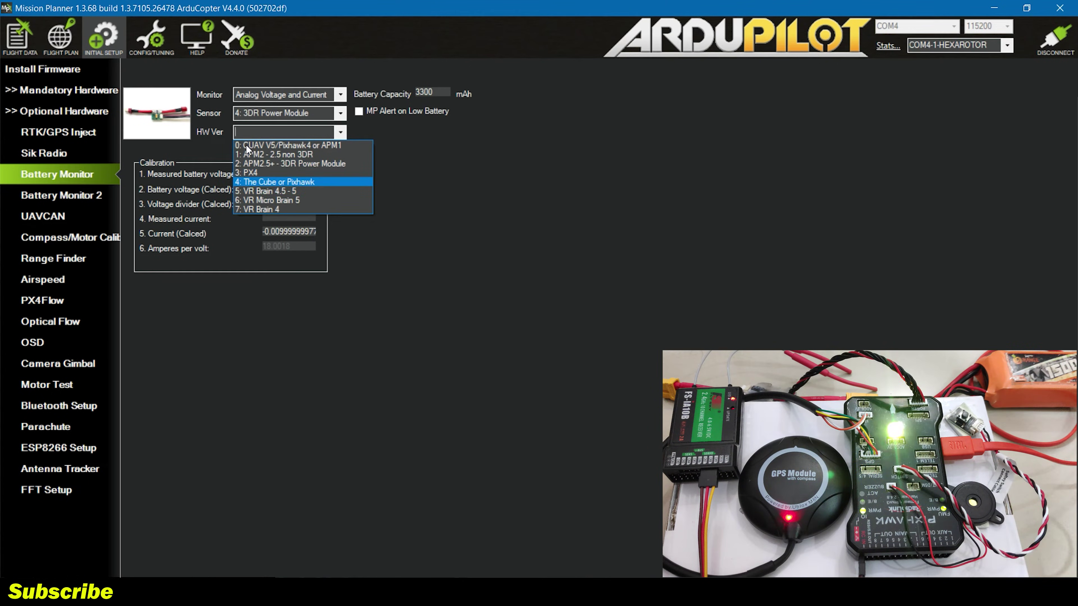
key(Return)
click(60, 195)
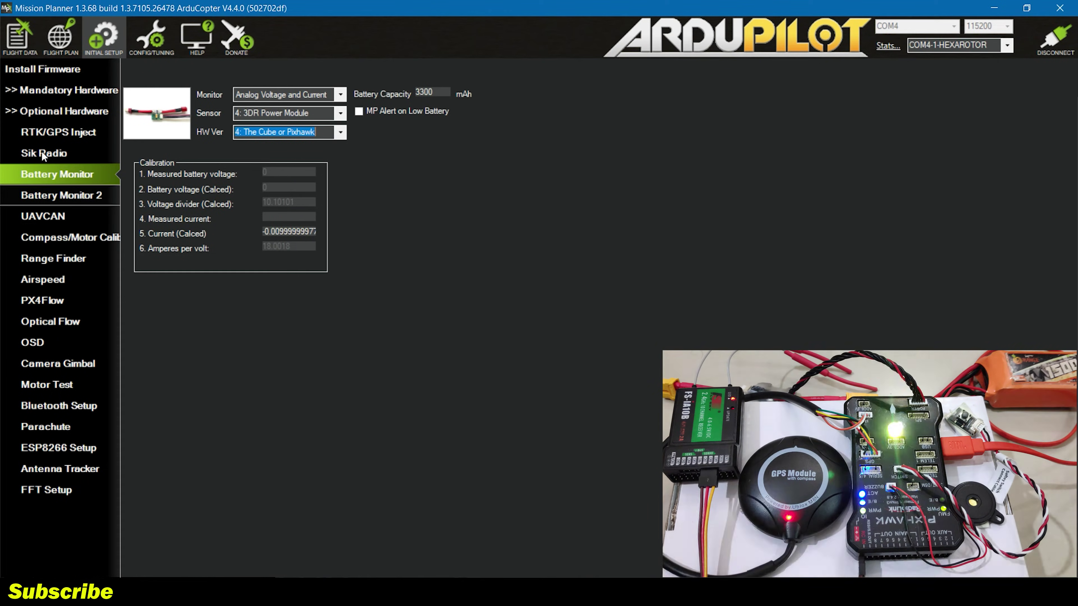
click(46, 172)
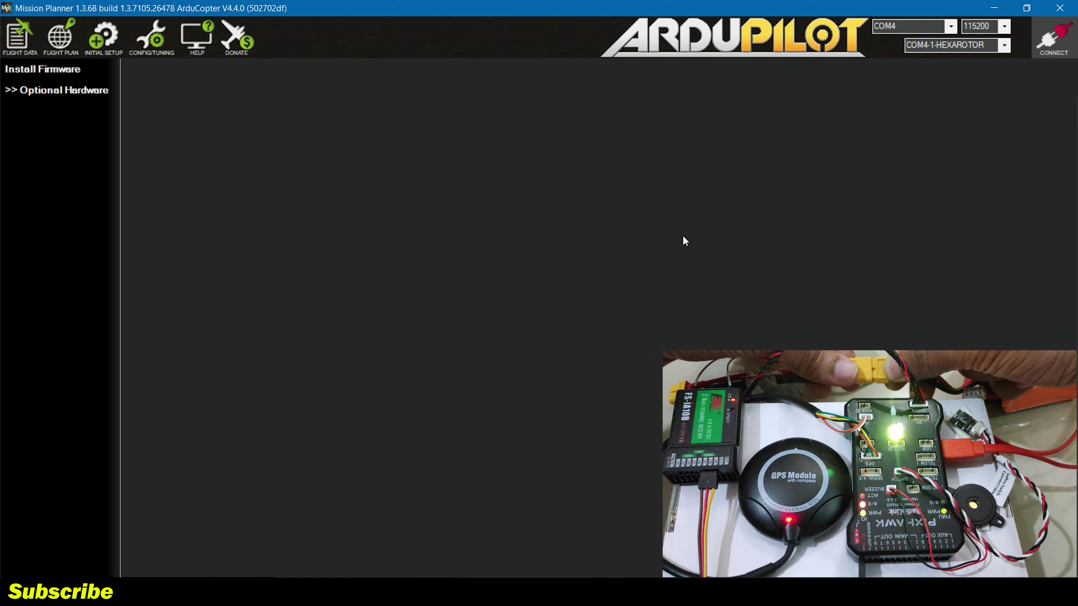
Reconnect Mission Planner to the flight controller.
click(1054, 38)
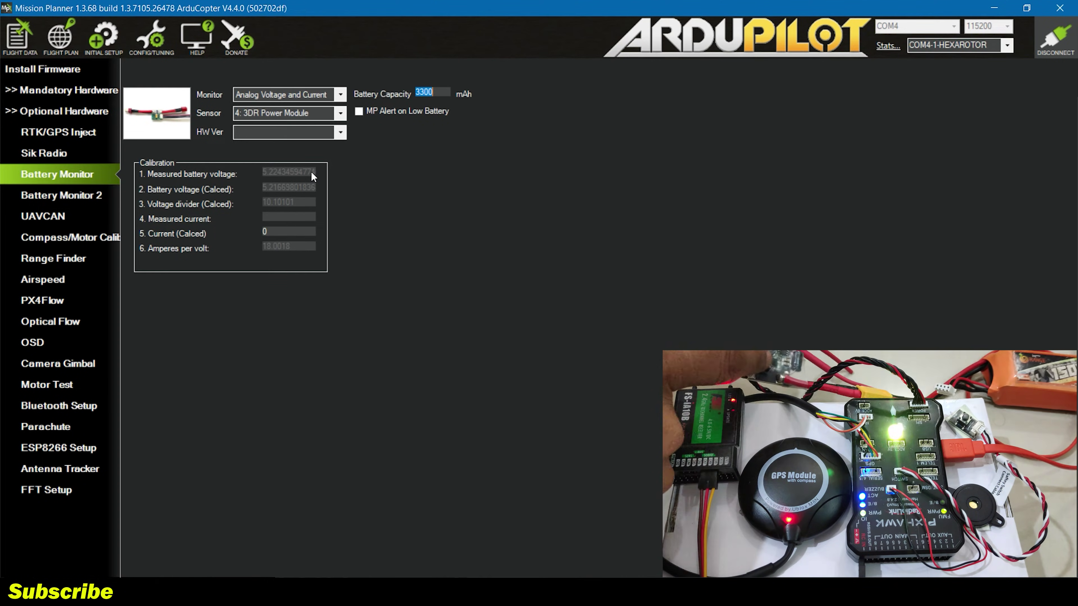
Keep Monitor on Analog Voltage and Current and set Sensor to 0: Other.
click(271, 95)
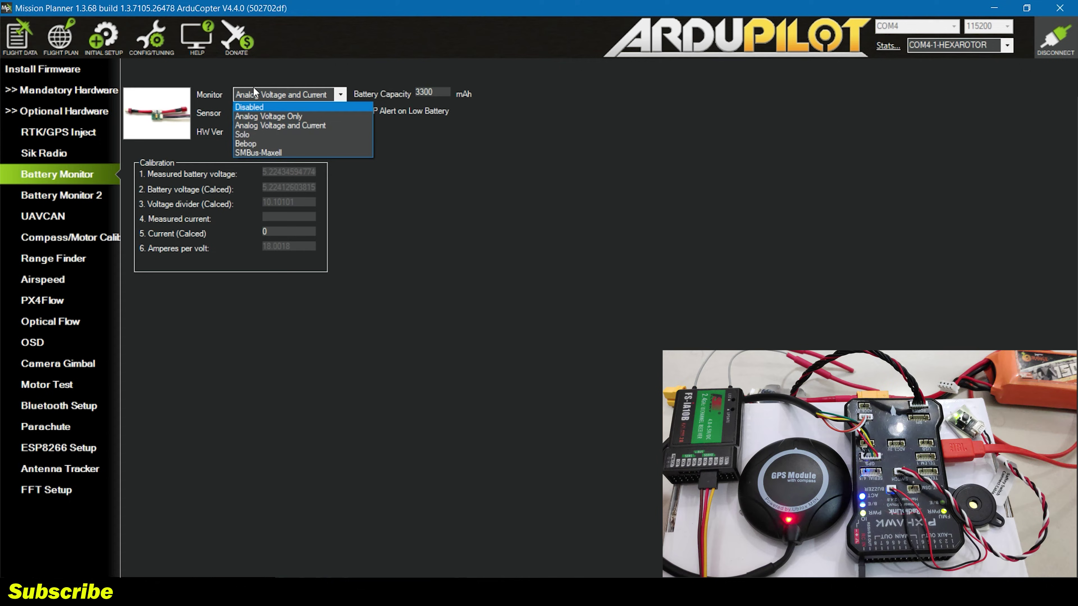
click(245, 100)
key(Tab)
key(alt+Down)
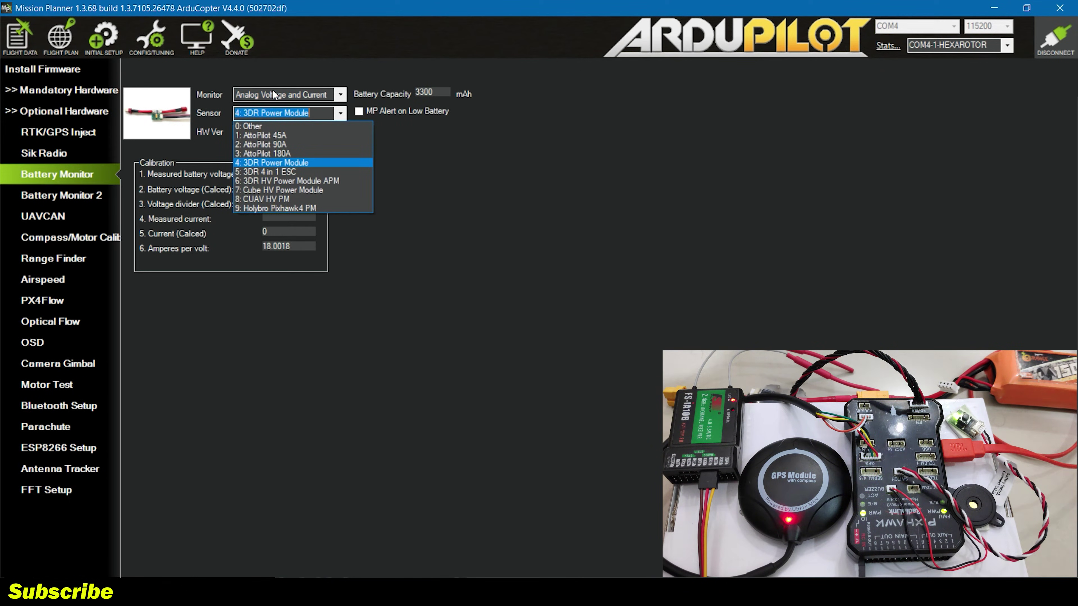
key(Return)
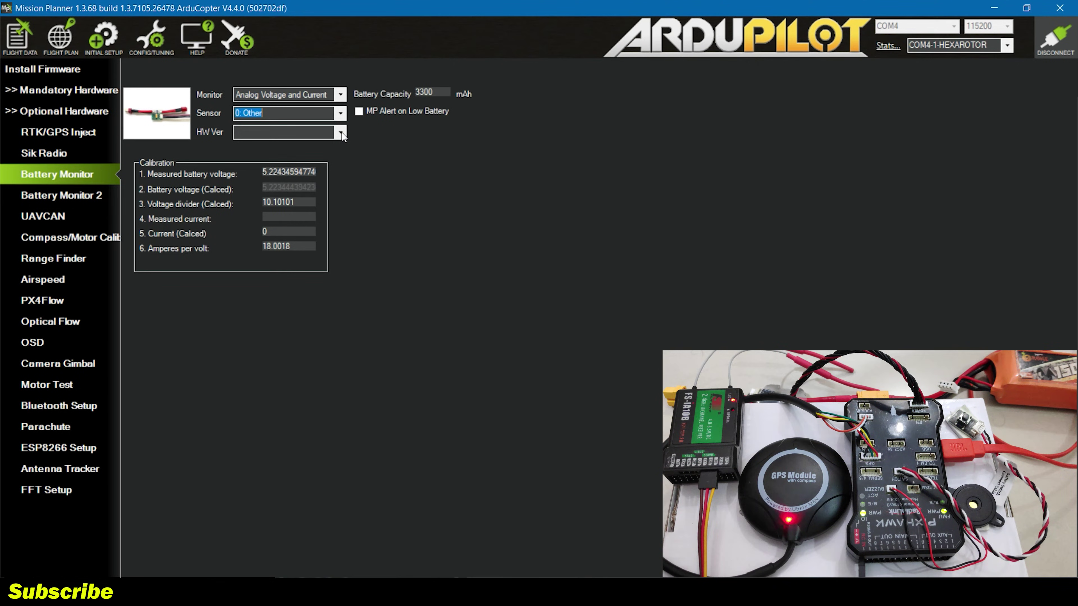
Set the battery HW Ver to 4: The Cube or Pixhawk.
key(Tab)
key(alt+Down)
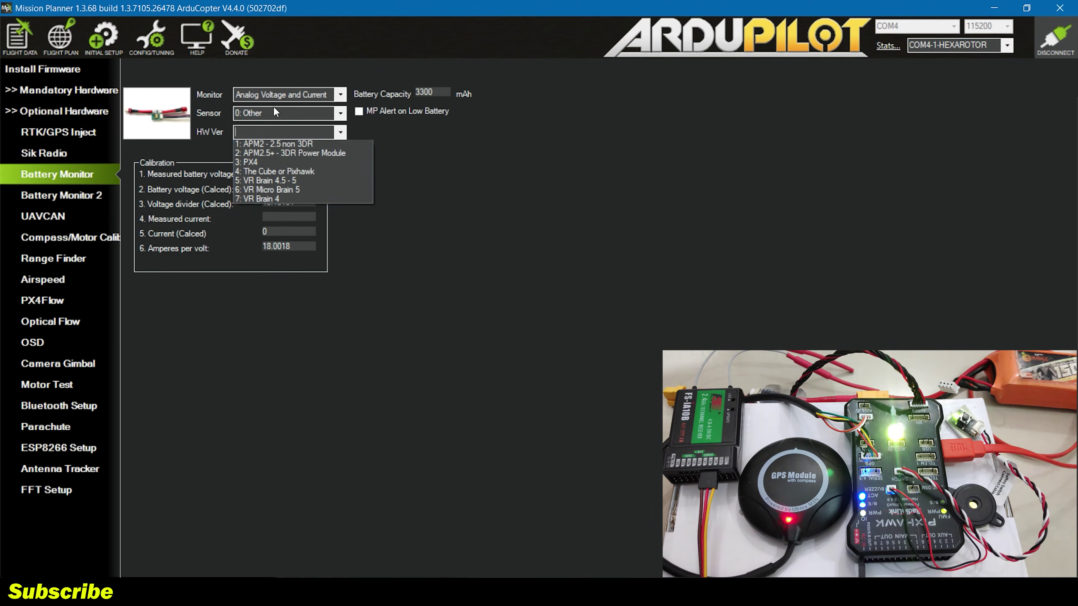
key(Down)
key(Down)
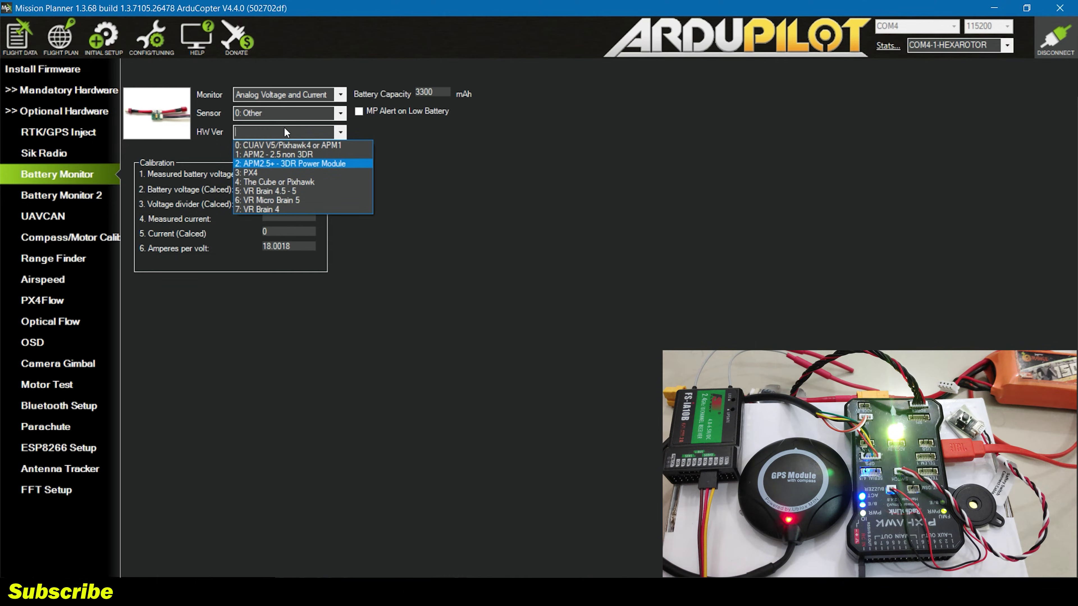
key(Up)
key(Up)
key(Down)
key(Down)
key(Down)
key(Down)
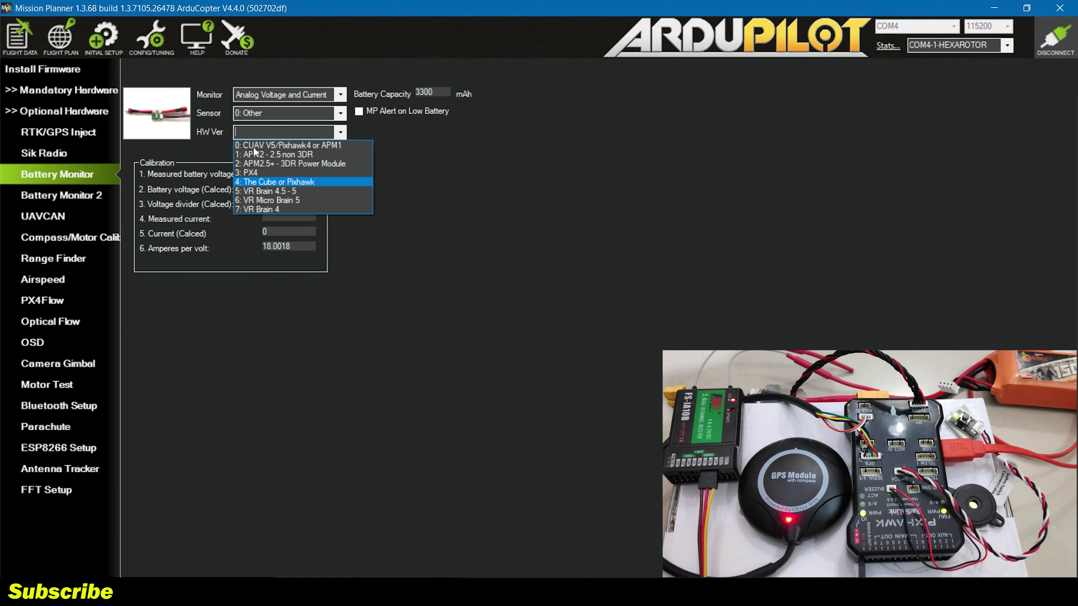
key(Return)
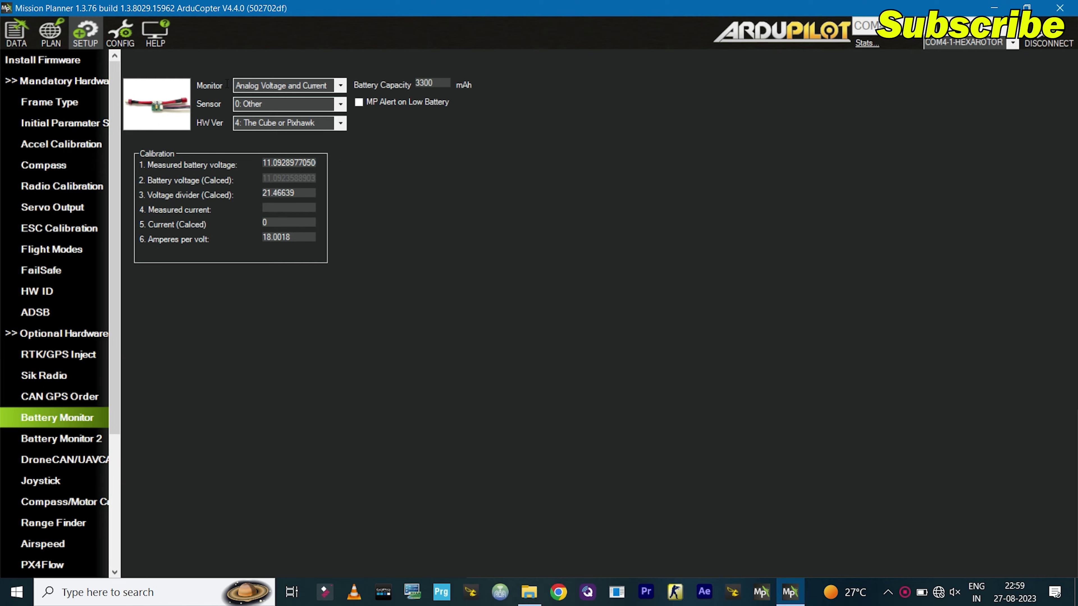
click(297, 104)
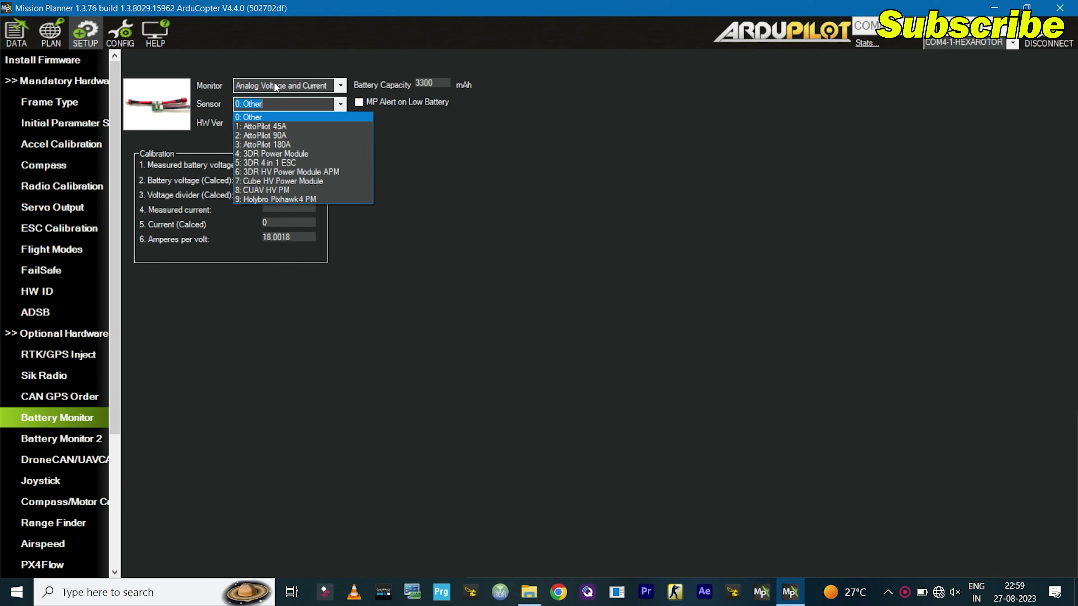
click(254, 113)
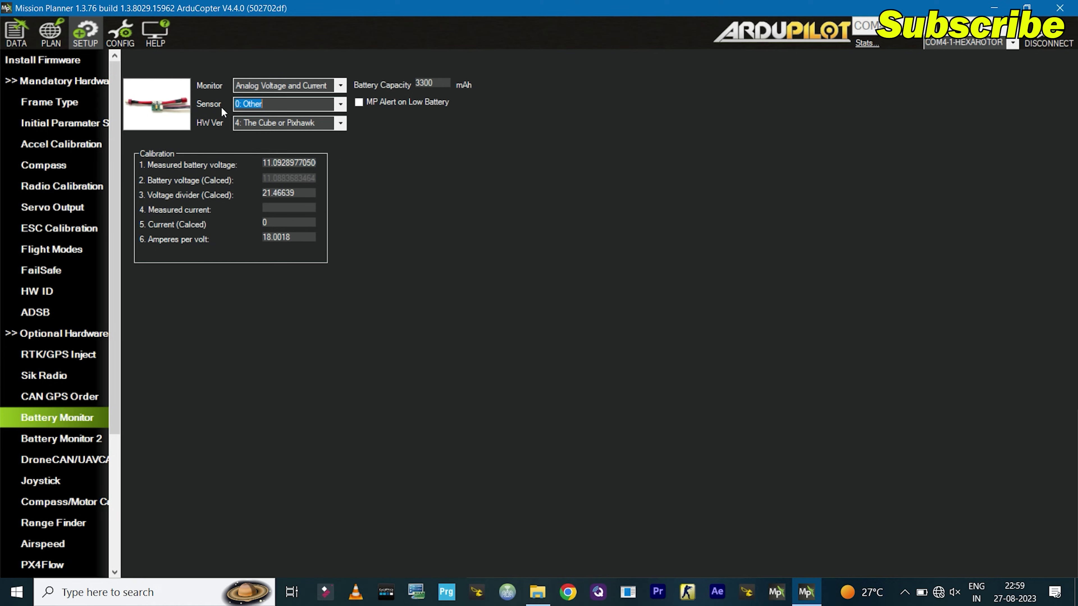